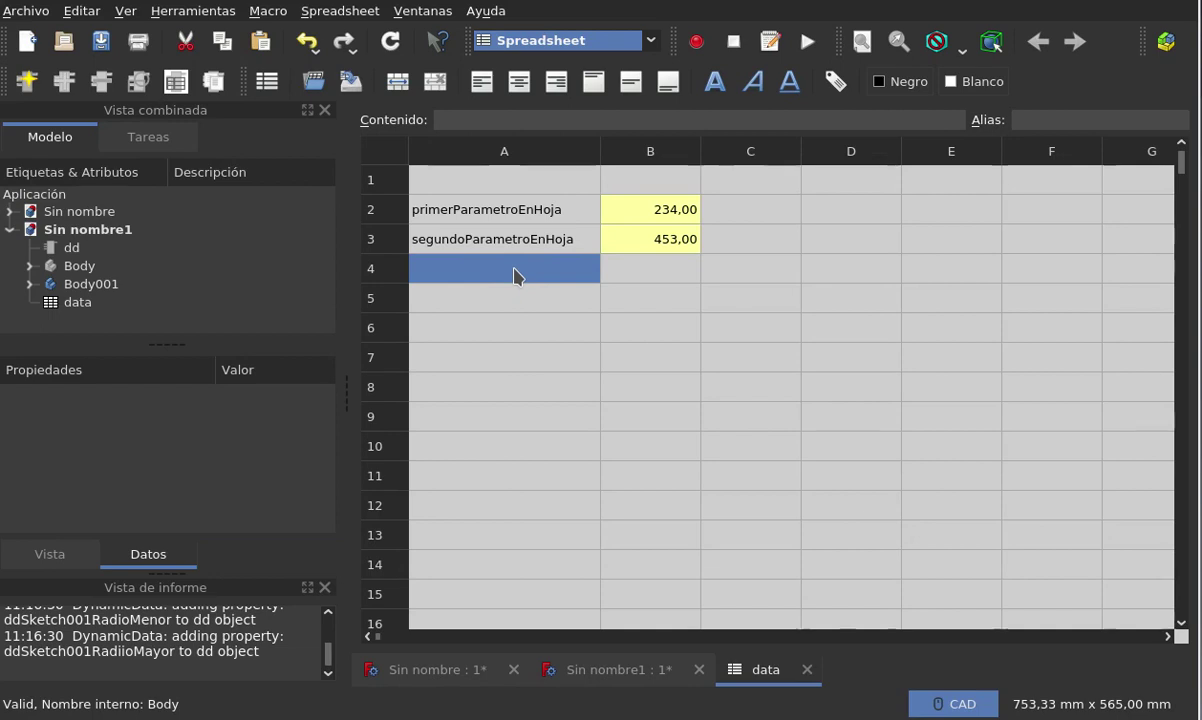
# Step: Enter the text 'parametroDerivado' into cell A4 of the data spreadsheet
pyautogui.write('para')
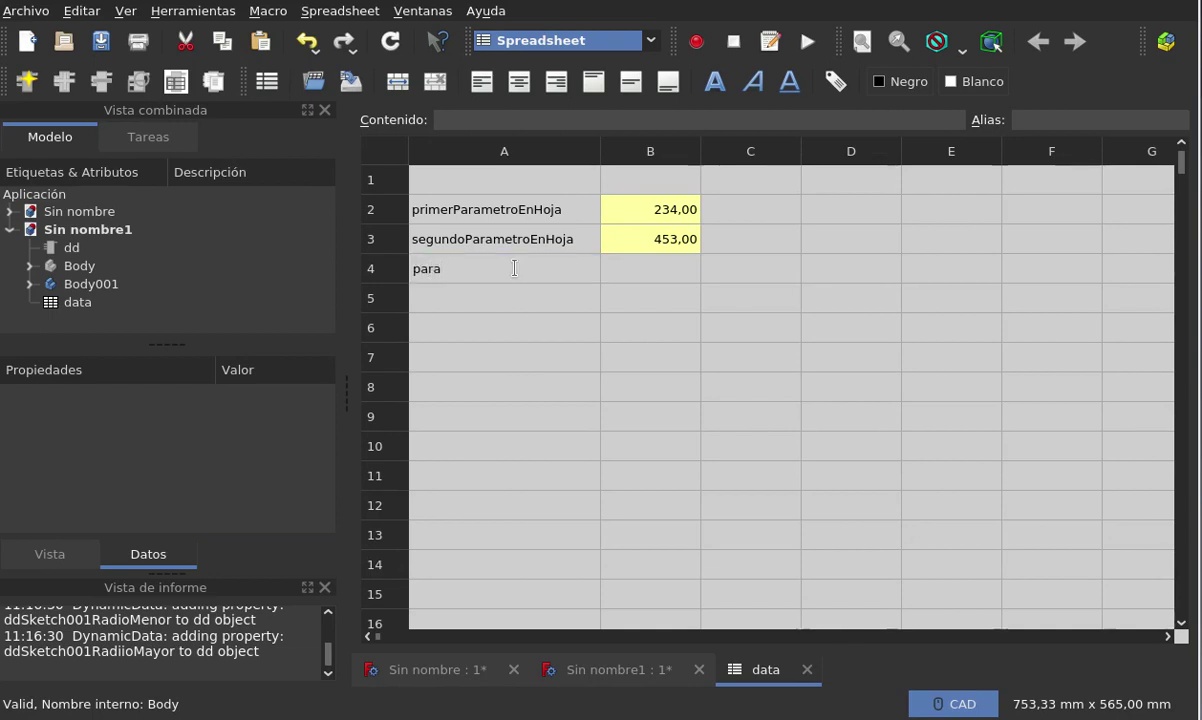
pyautogui.write('metr')
pyautogui.write('oD')
pyautogui.write('eriva')
pyautogui.write('do')
pyautogui.press('Return')
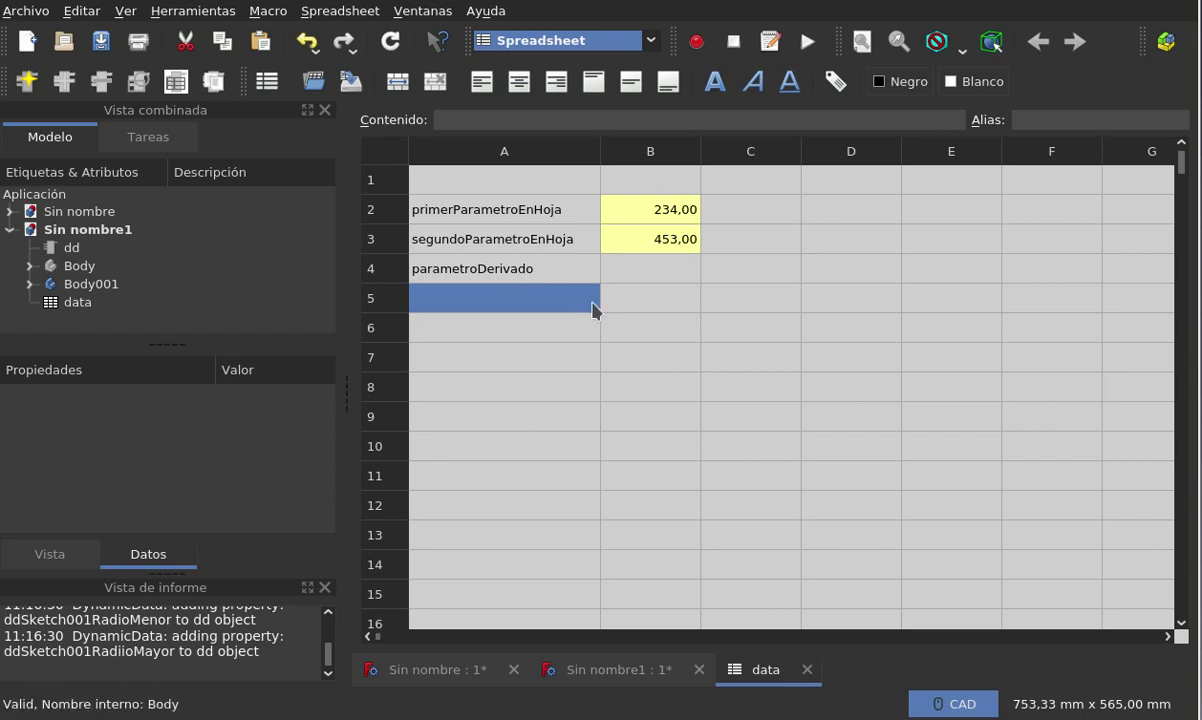
# Step: Enter =segundoParametroEnHoja / primerParametroEnHoja in B4 so it displays 1,94
pyautogui.click(657, 279)
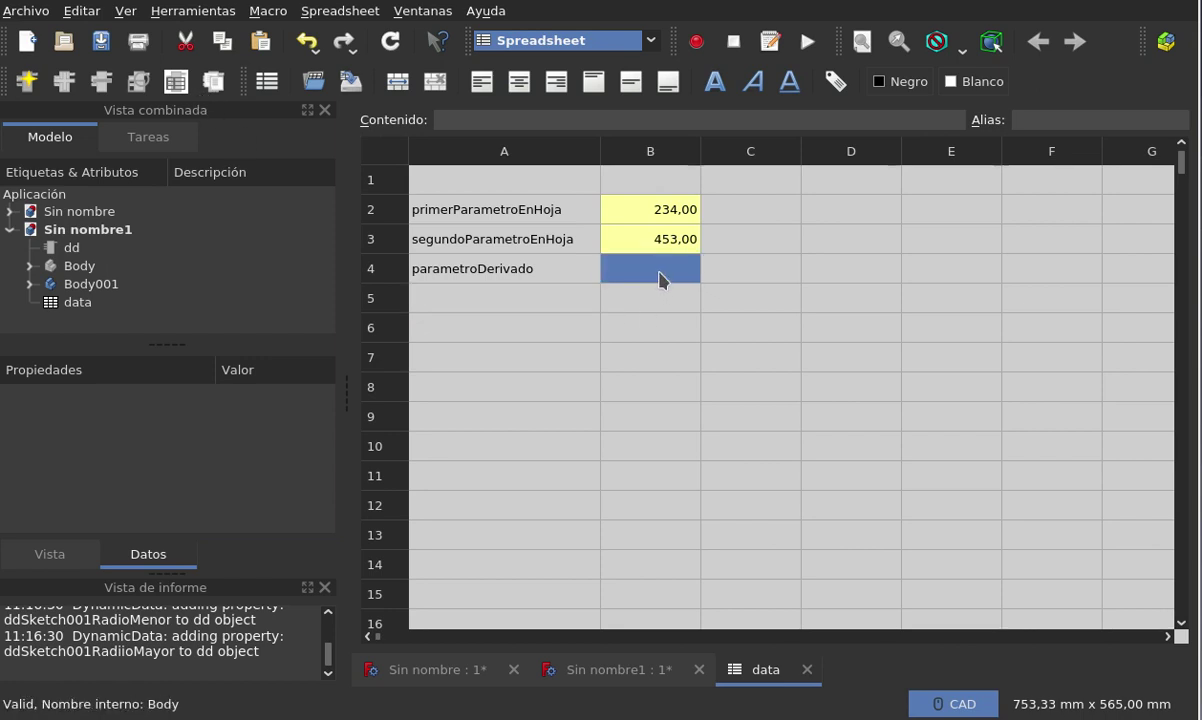
pyautogui.write('=')
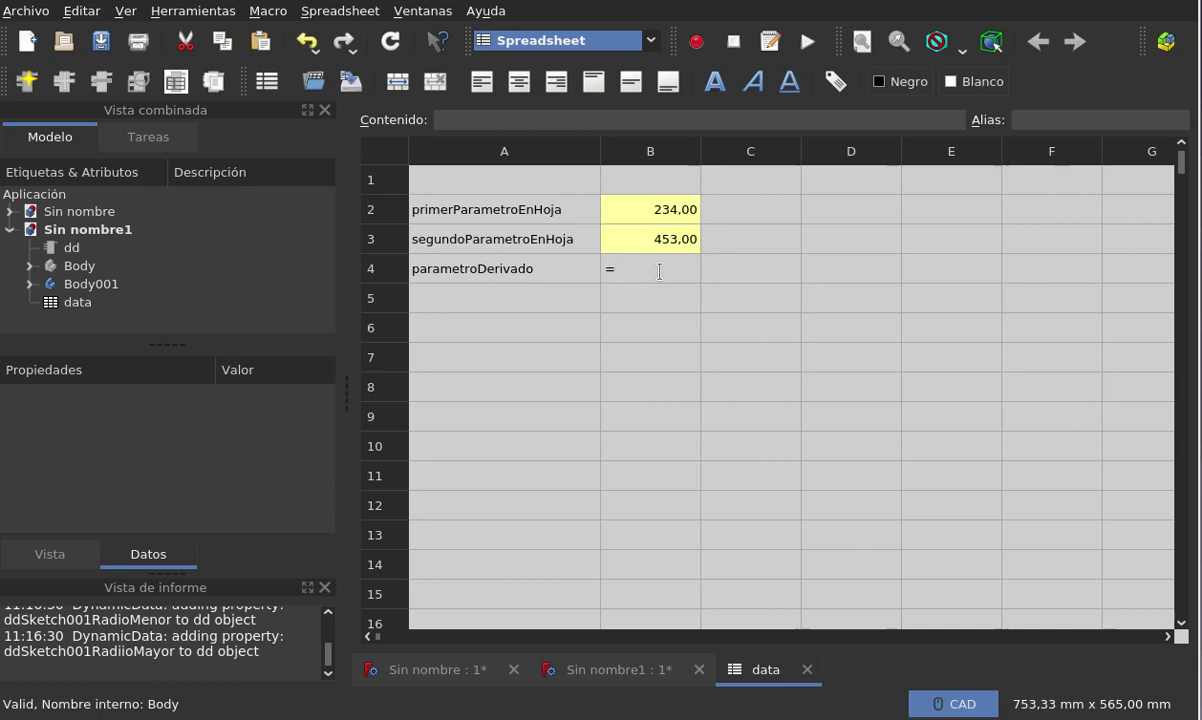
pyautogui.write('s')
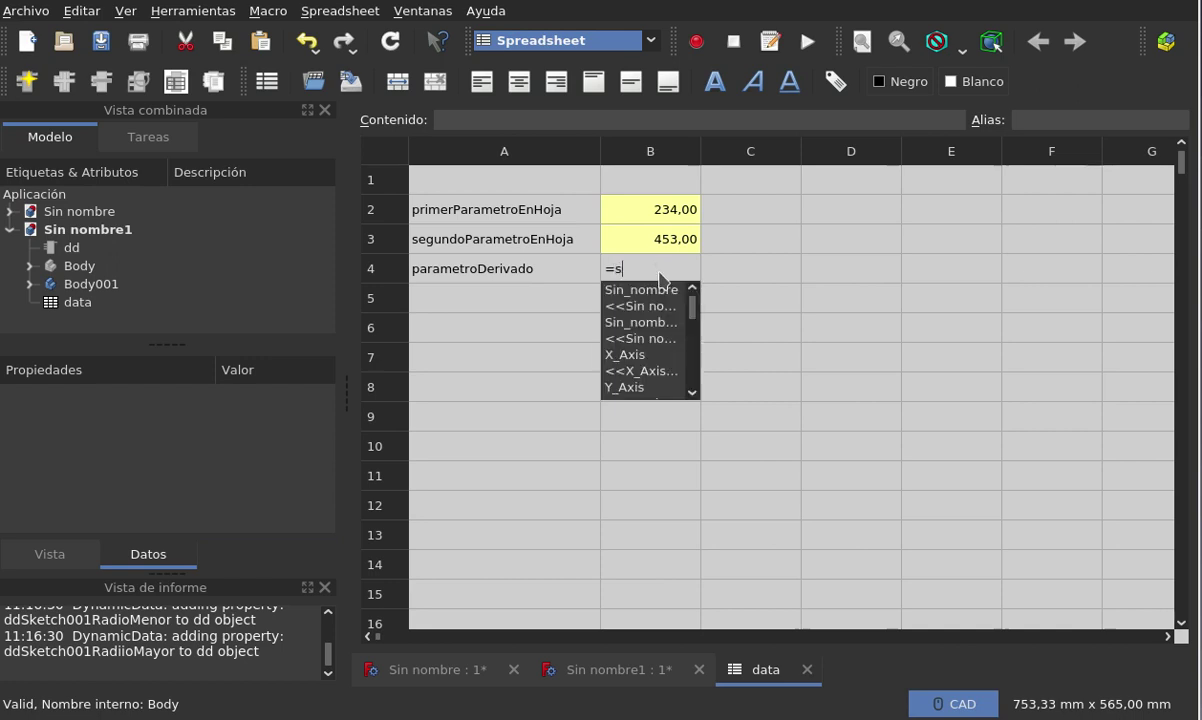
pyautogui.write('eg')
pyautogui.click(659, 291)
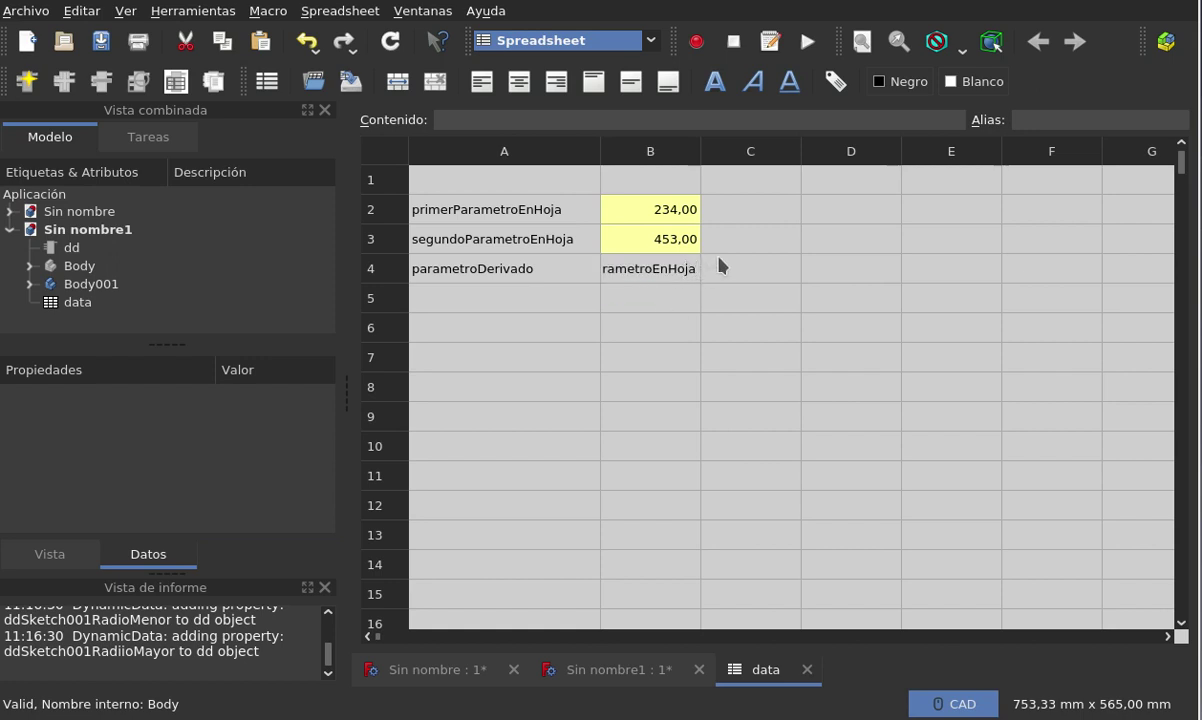
pyautogui.write('/pri')
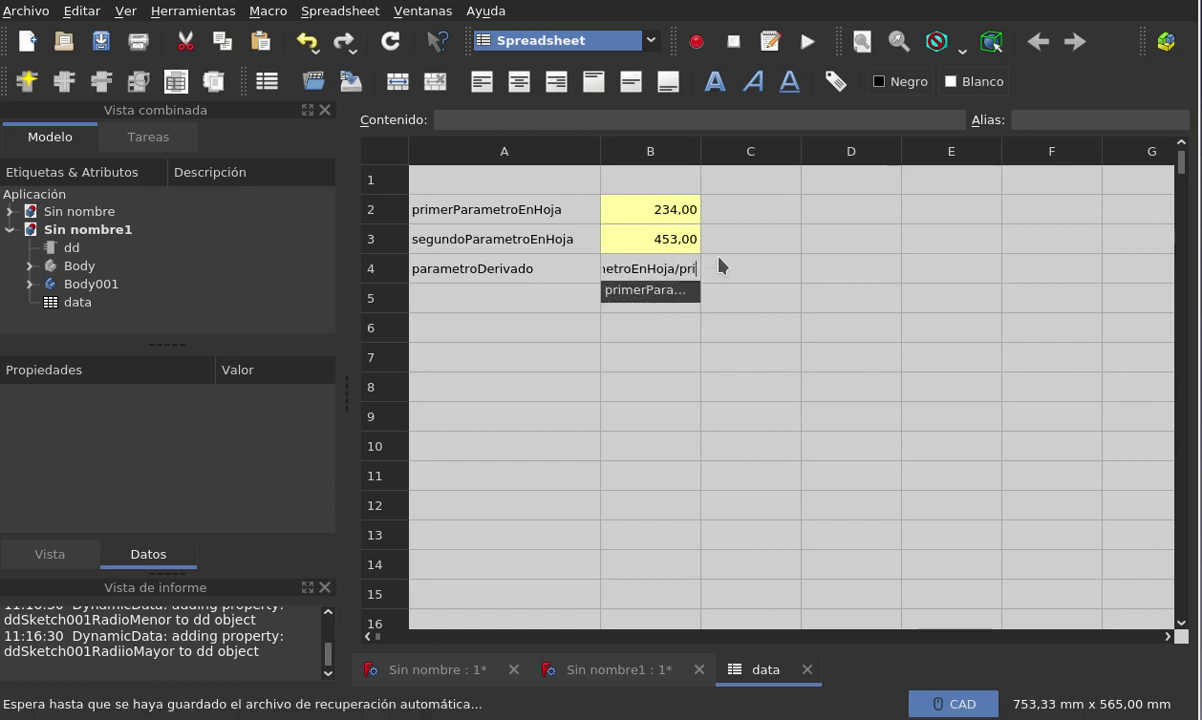
pyautogui.click(659, 291)
pyautogui.press('Return')
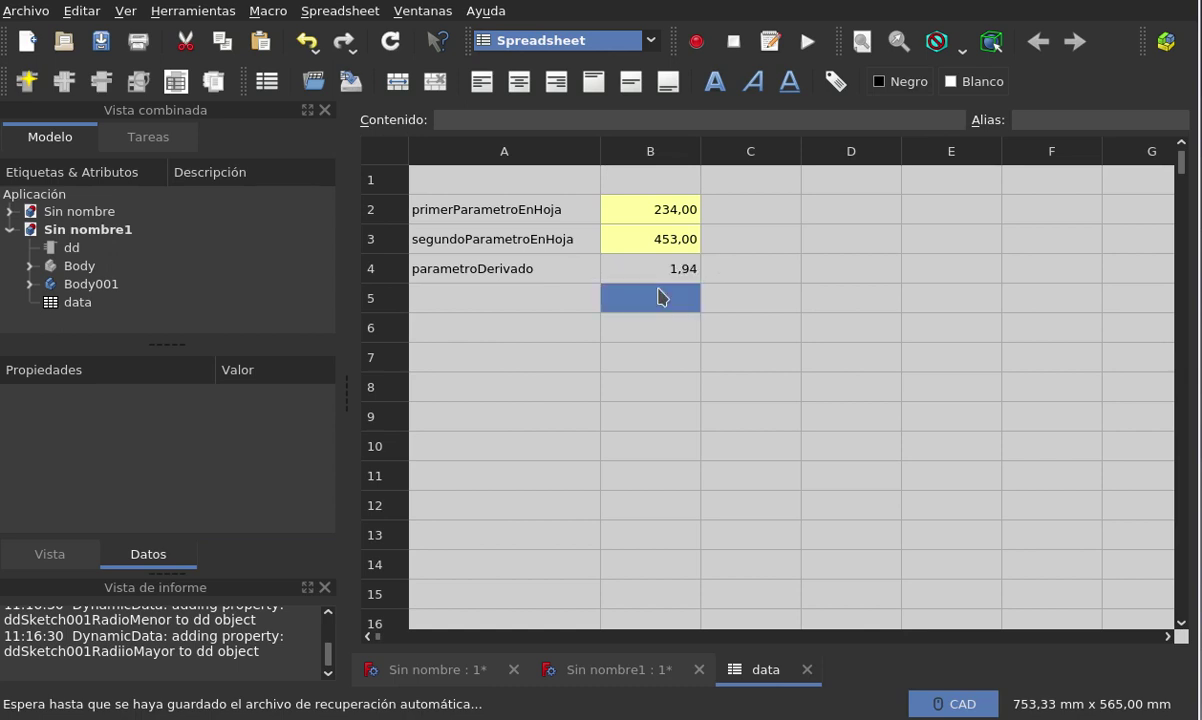
pyautogui.press('Down')
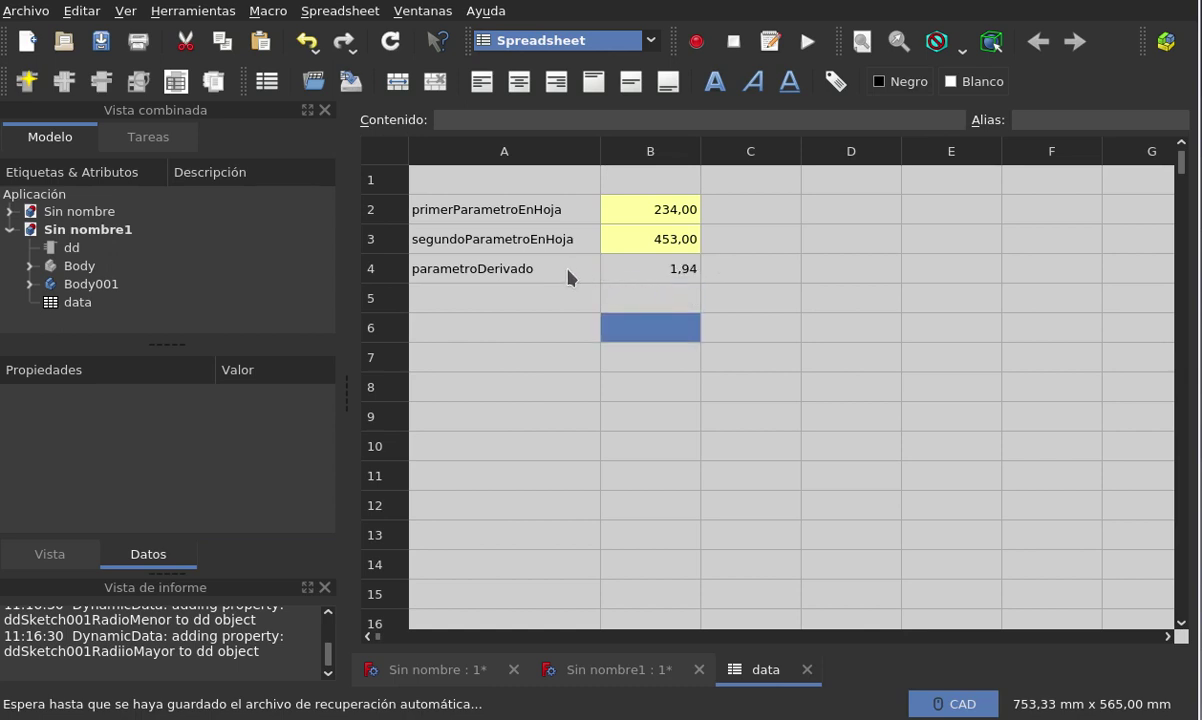
pyautogui.click(569, 266)
# Step: Copy the A4 label and paste it as B4's alias, parametroDerivado
pyautogui.doubleClick(590, 120)
pyautogui.hotkey('ctrl', 'c')
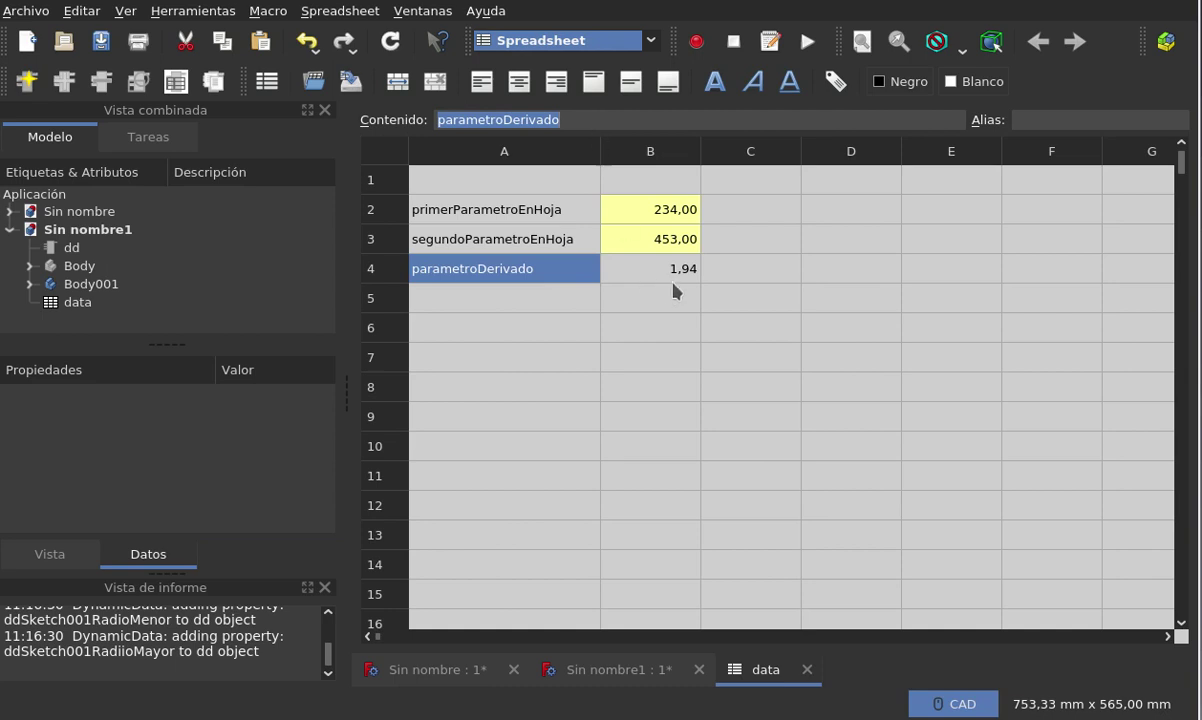
pyautogui.click(673, 268)
pyautogui.click(1033, 120)
pyautogui.hotkey('ctrl', 'v')
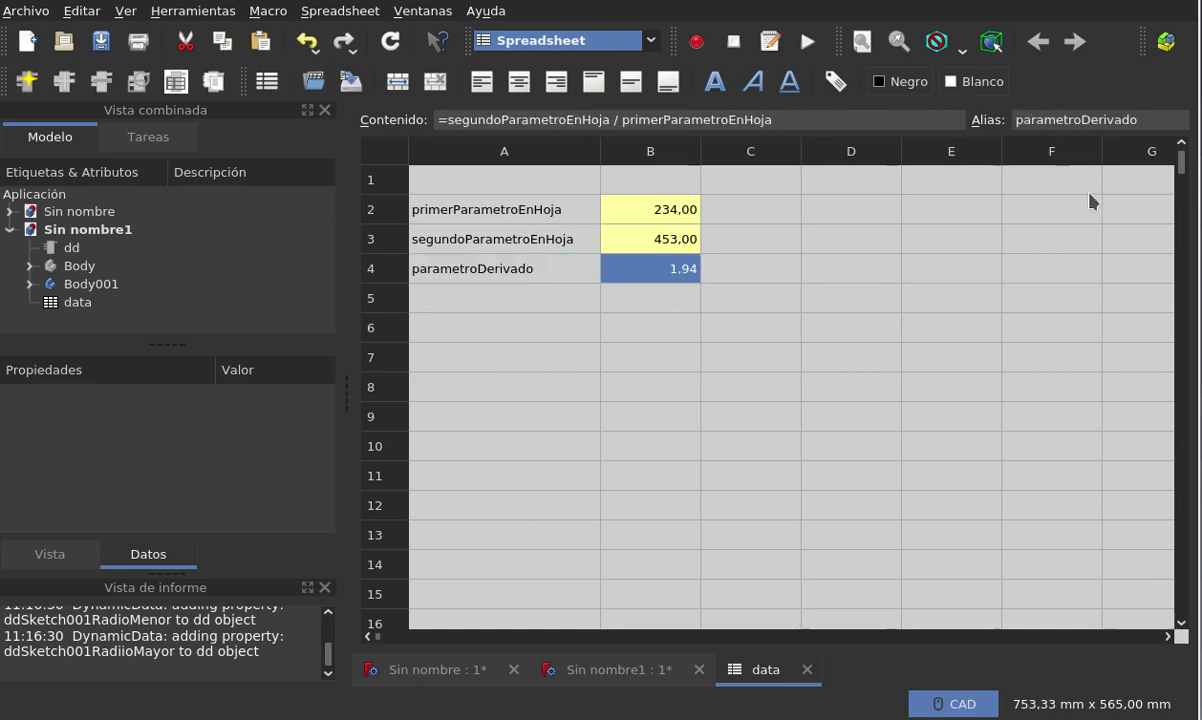
pyautogui.press('Return')
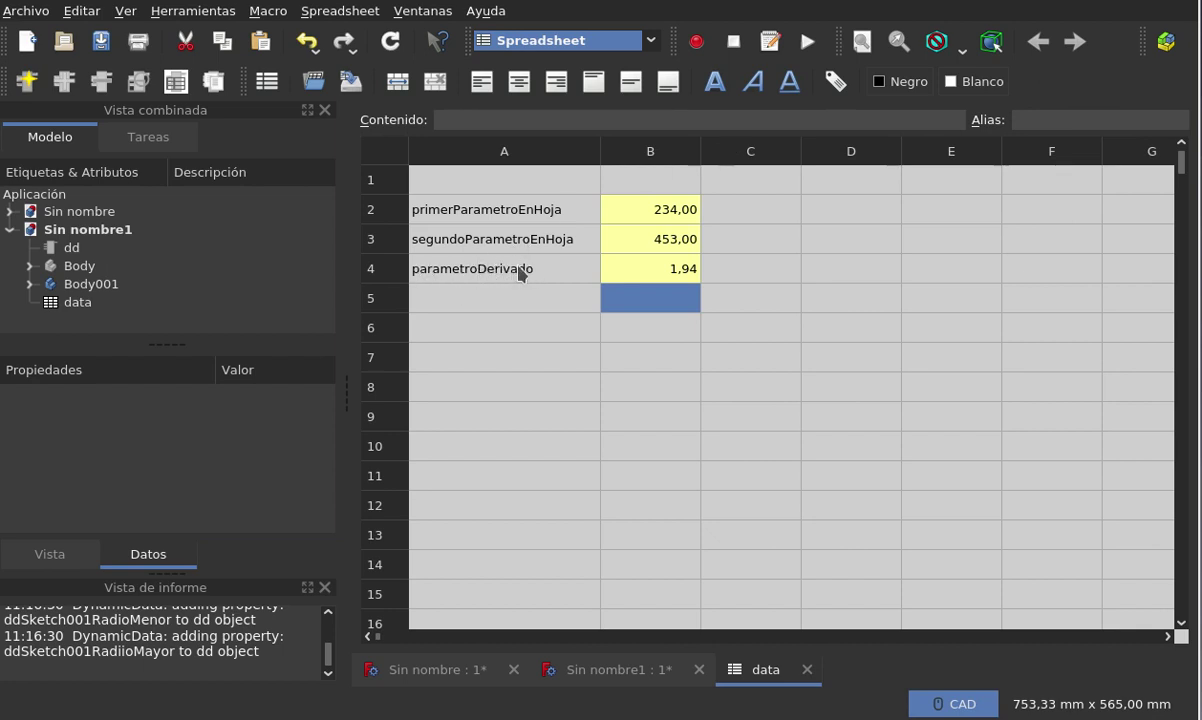
# Step: Check the aliases on cells B2, B3 and B4
pyautogui.click(636, 217)
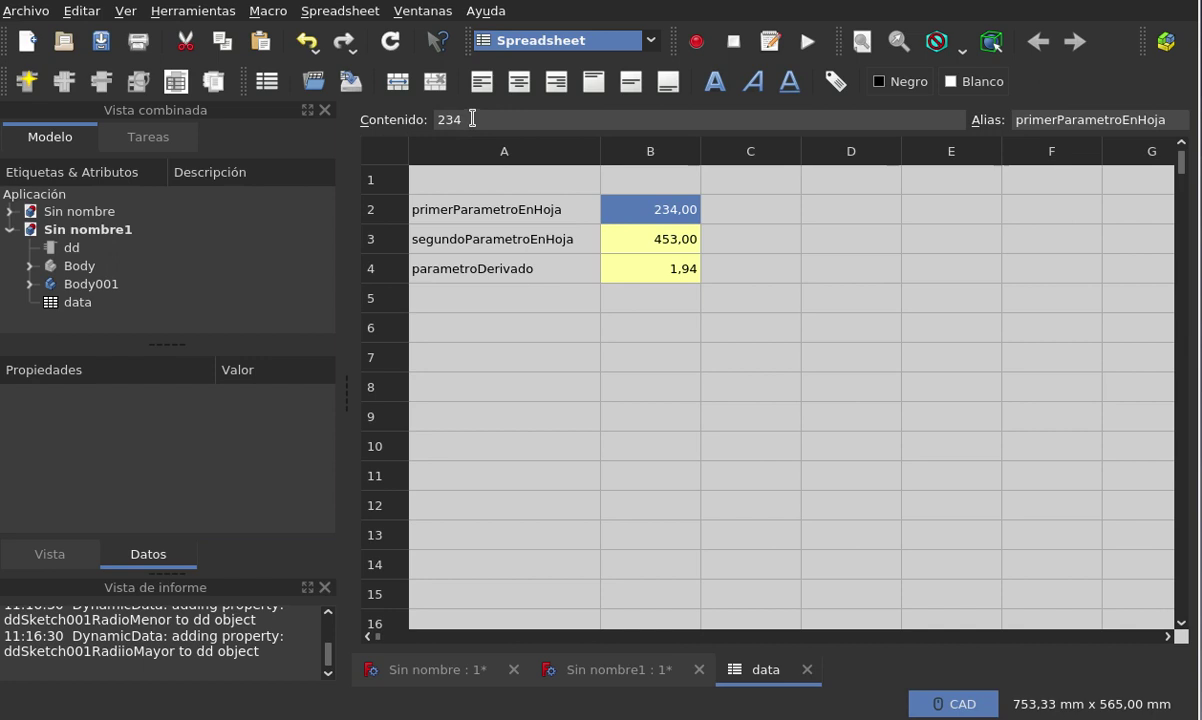
pyautogui.click(643, 244)
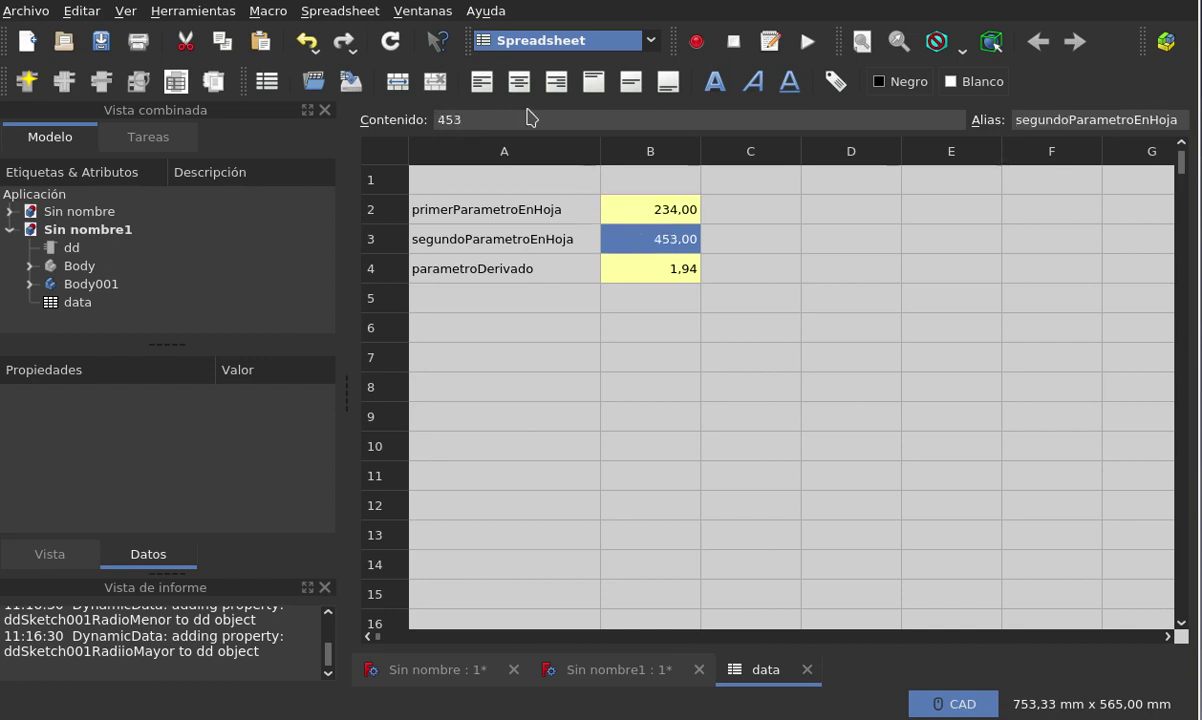
pyautogui.click(657, 271)
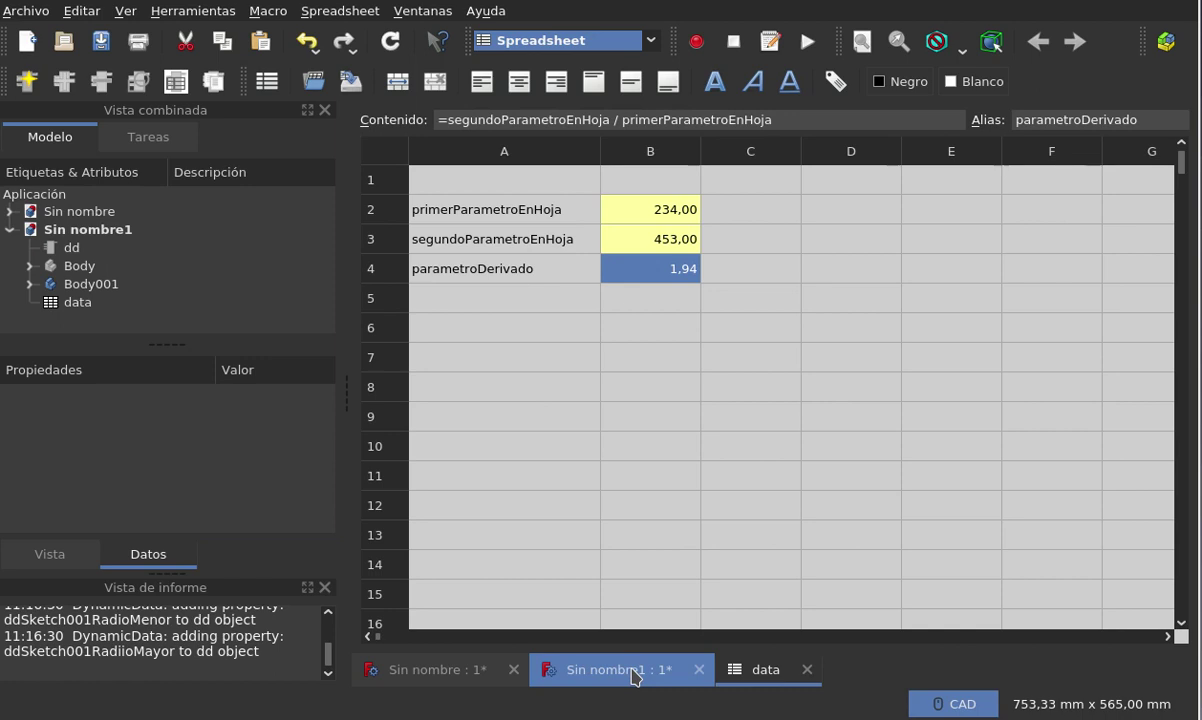
# Step: Return to the Sin nombre1 model and select dd together with the data spreadsheet
pyautogui.click(633, 677)
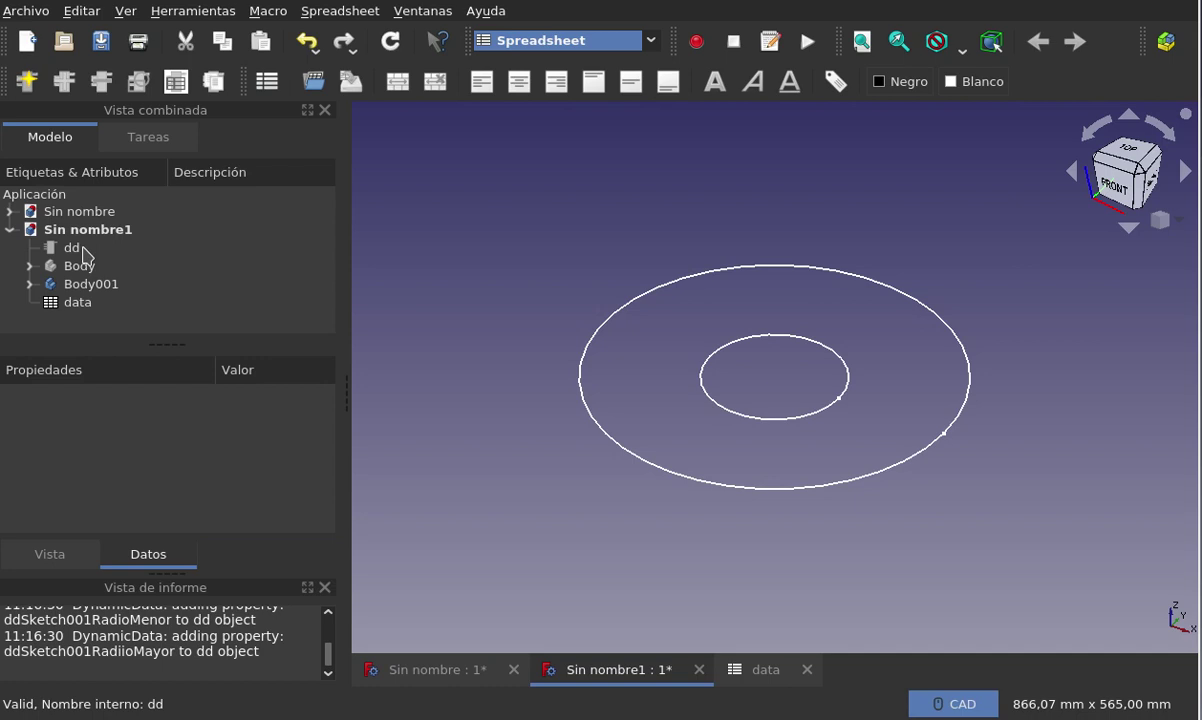
pyautogui.click(72, 248)
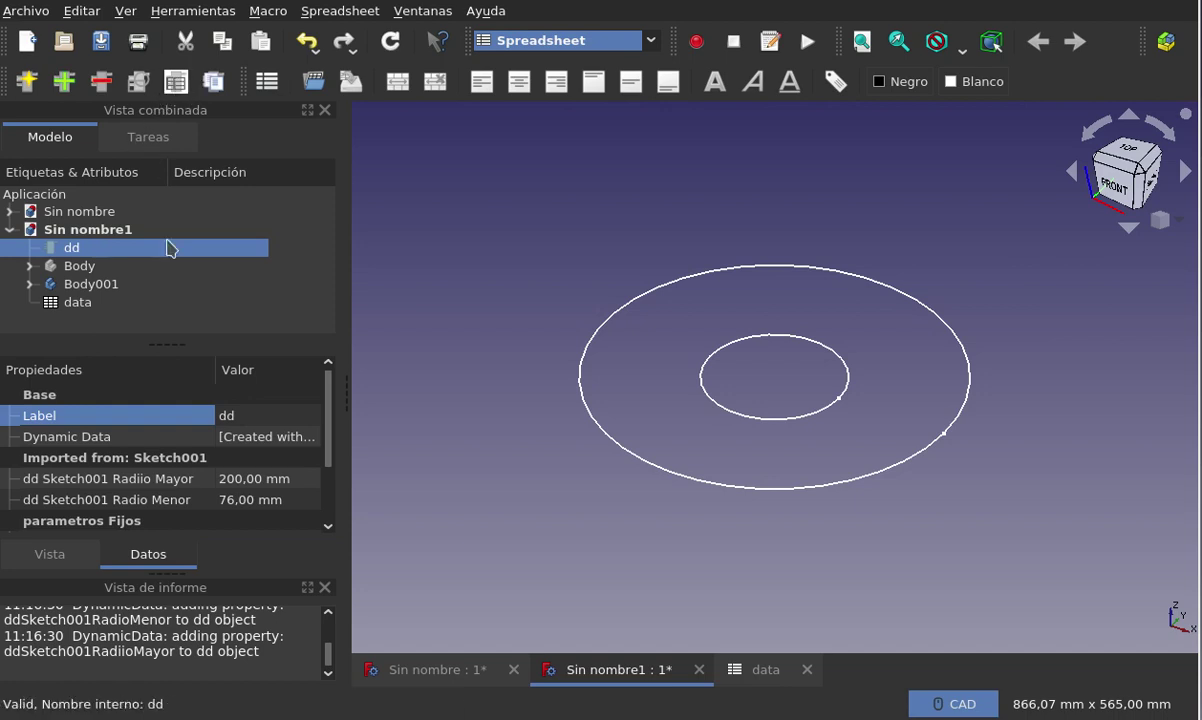
pyautogui.keyDown('ctrl'); pyautogui.click(80, 302); pyautogui.keyUp('ctrl')
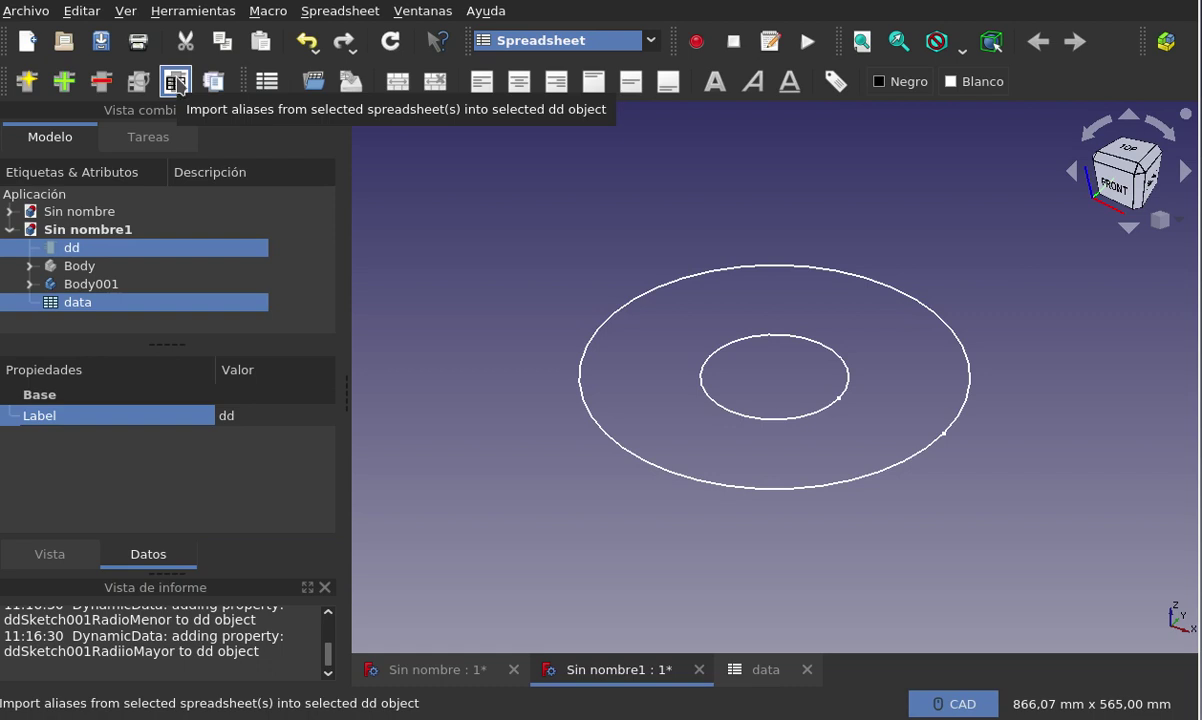
# Step: Import data's aliases into dd, choosing 'Do the import, I know what I'm doing'
pyautogui.click(175, 82)
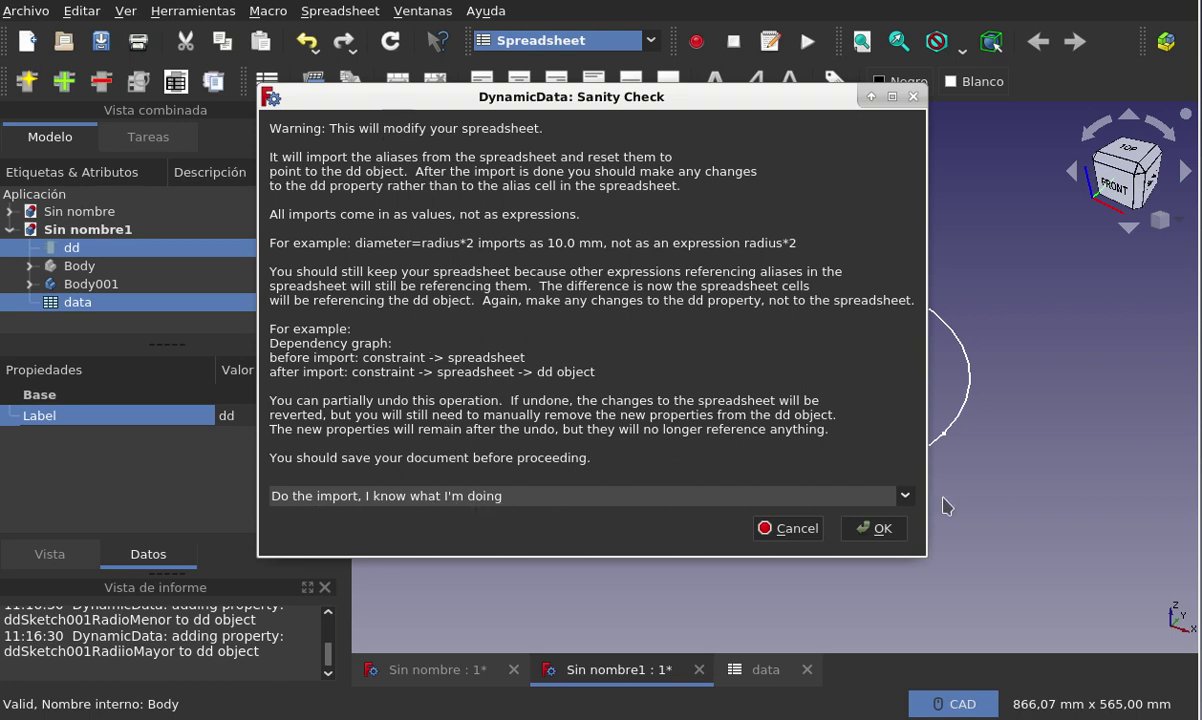
pyautogui.click(875, 528)
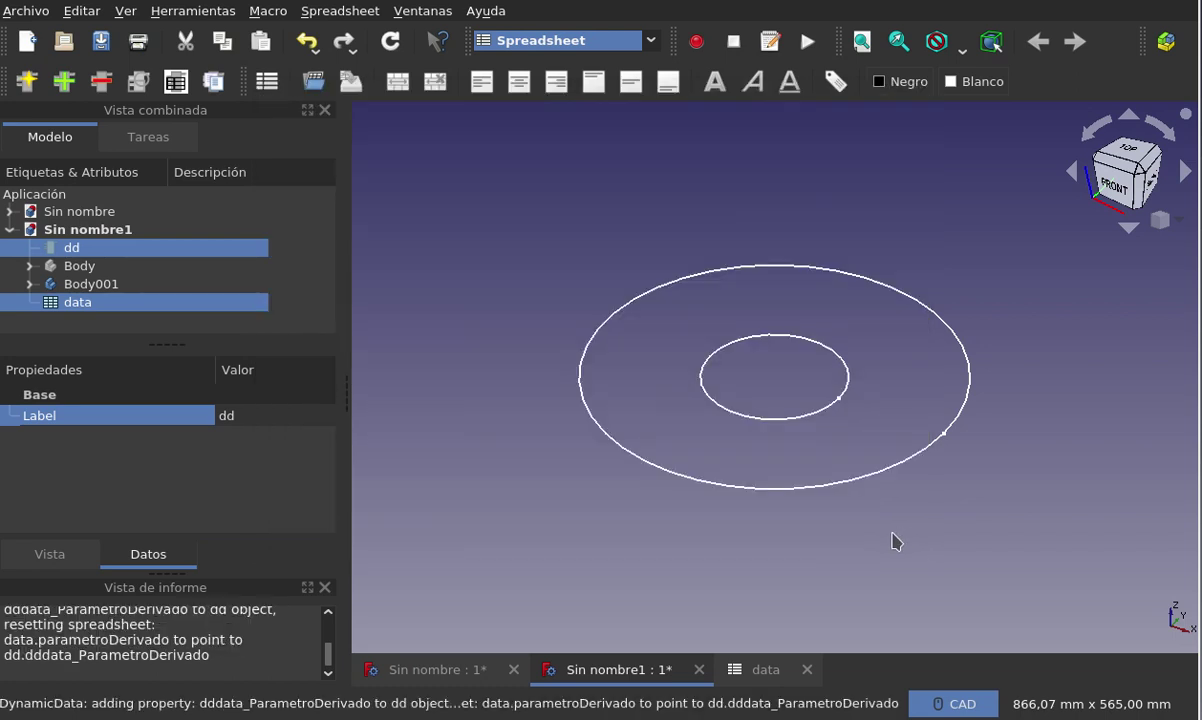
# Step: Inspect dd's imported values: Parametro Derivado 1,94, Primer 234,00, Segundo 453,00
pyautogui.click(101, 257)
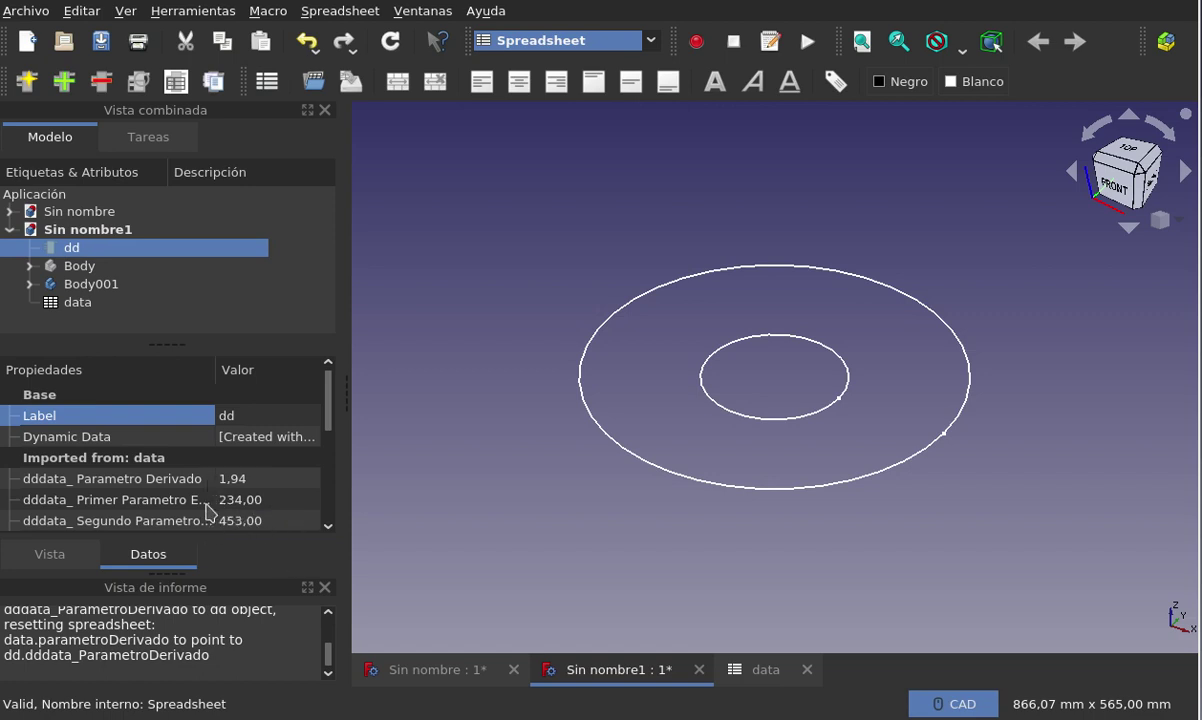
pyautogui.moveTo(215, 370); pyautogui.dragTo(255, 376)
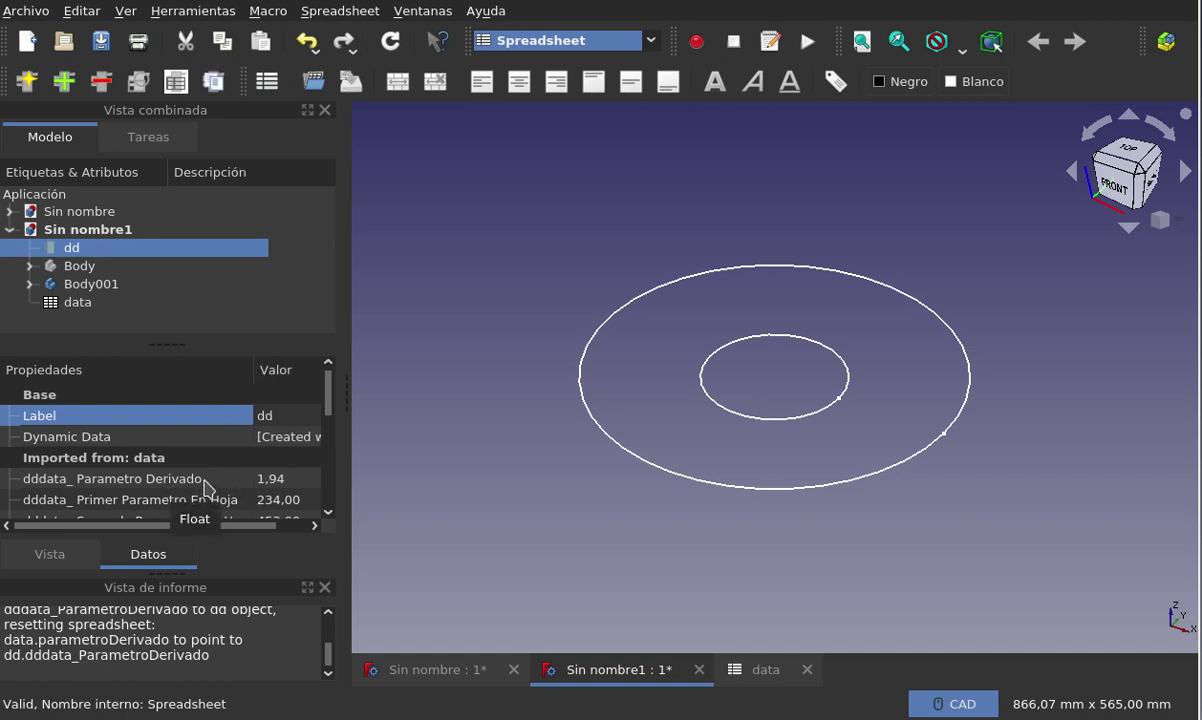
pyautogui.scroll(-1, 206, 487)
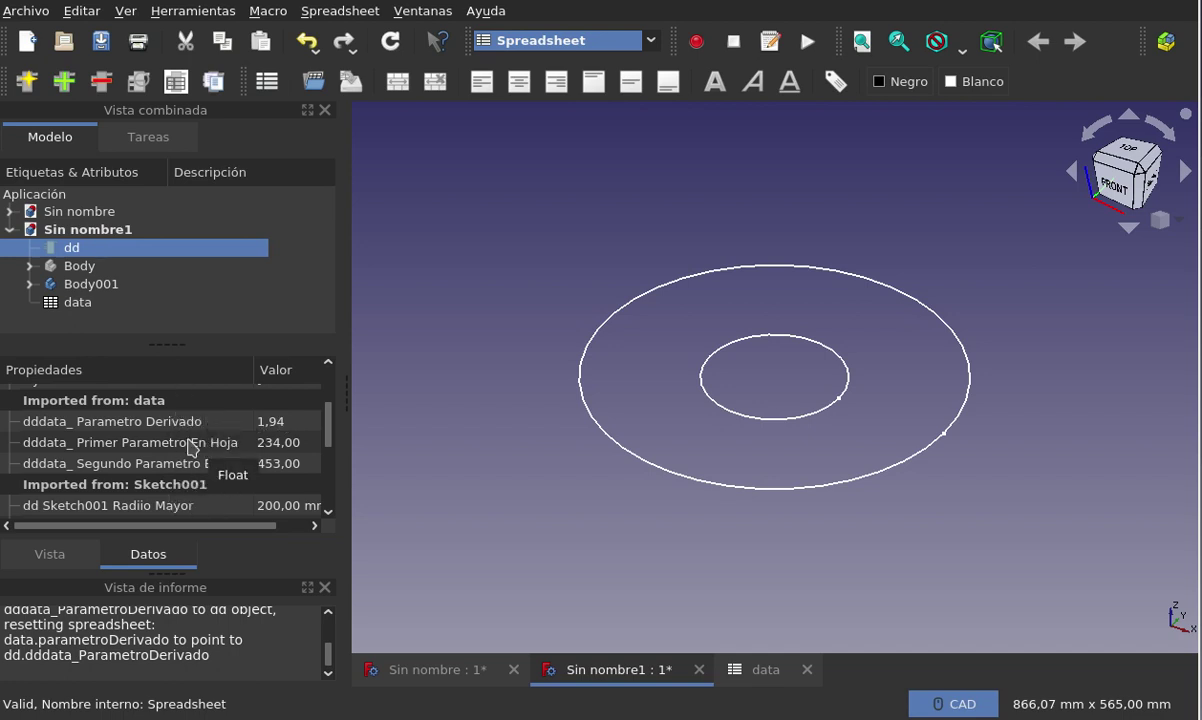
pyautogui.click(295, 421)
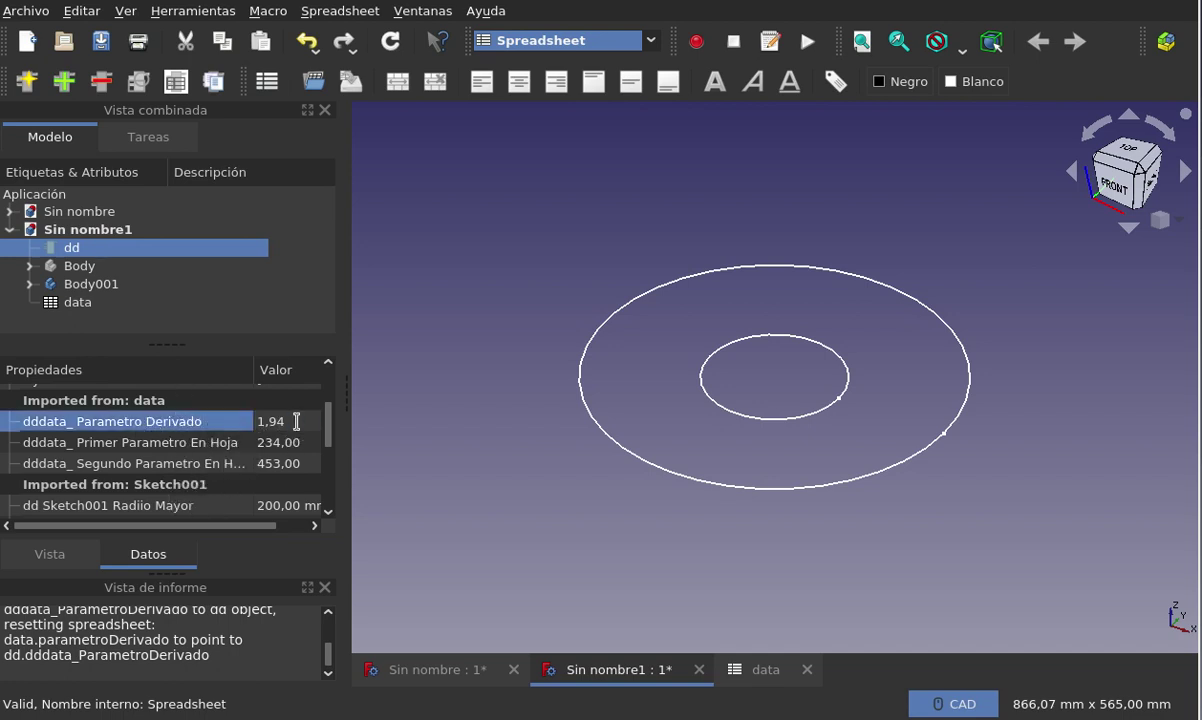
pyautogui.click(265, 443)
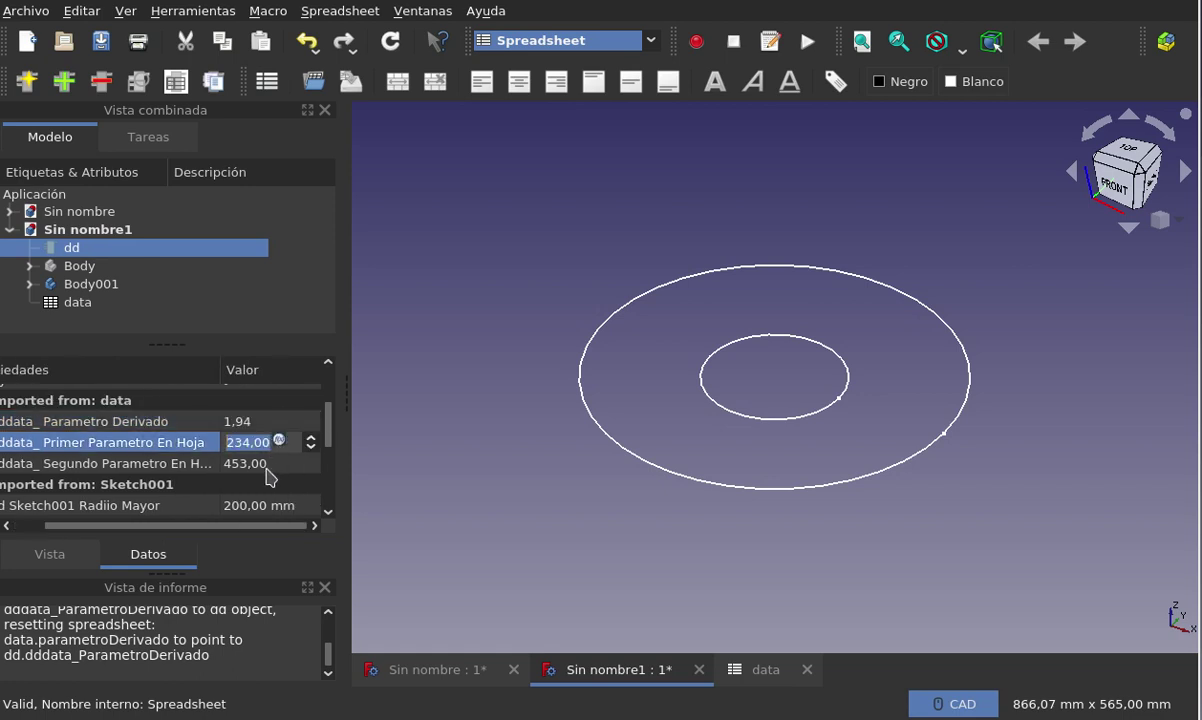
pyautogui.click(267, 465)
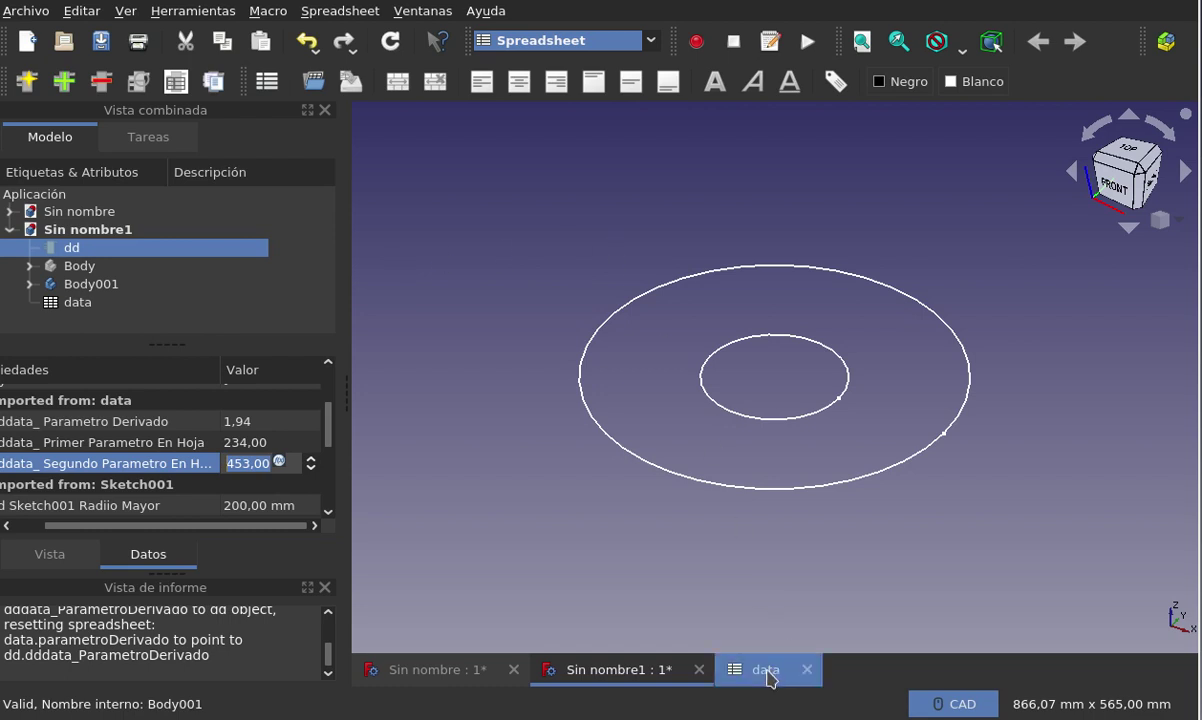
# Step: Switch to the data sheet and confirm B2–B4 now reference dd.dddata_ properties
pyautogui.click(770, 678)
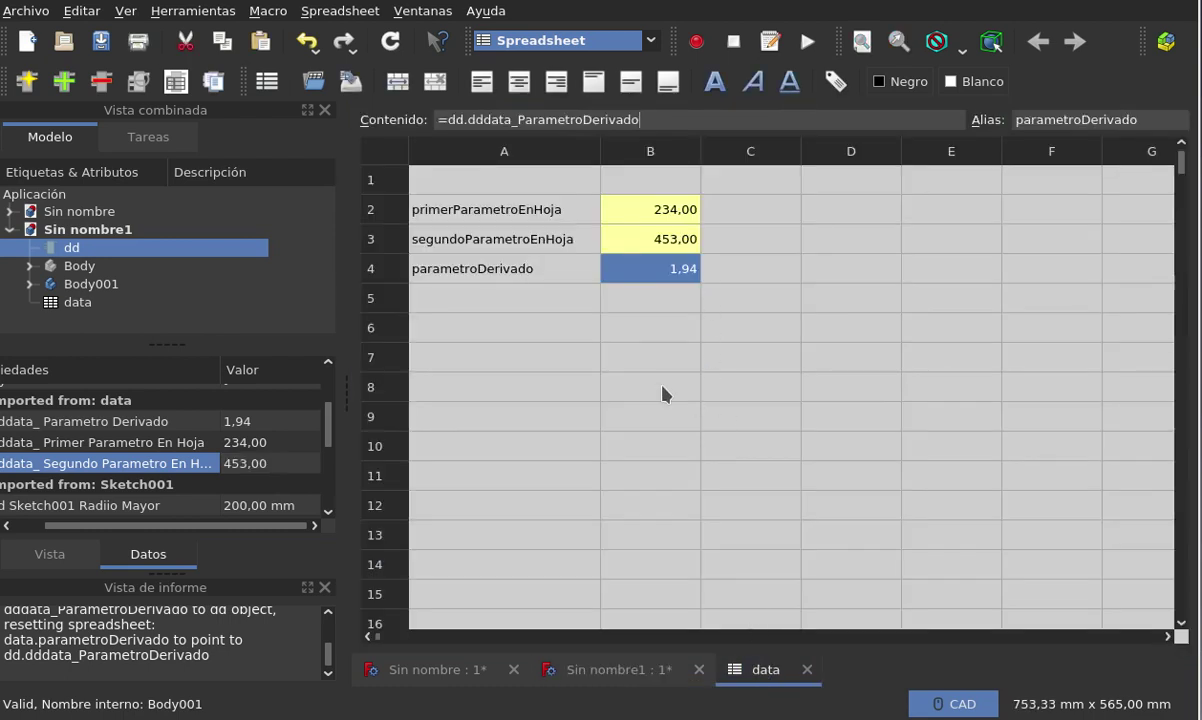
pyautogui.click(643, 362)
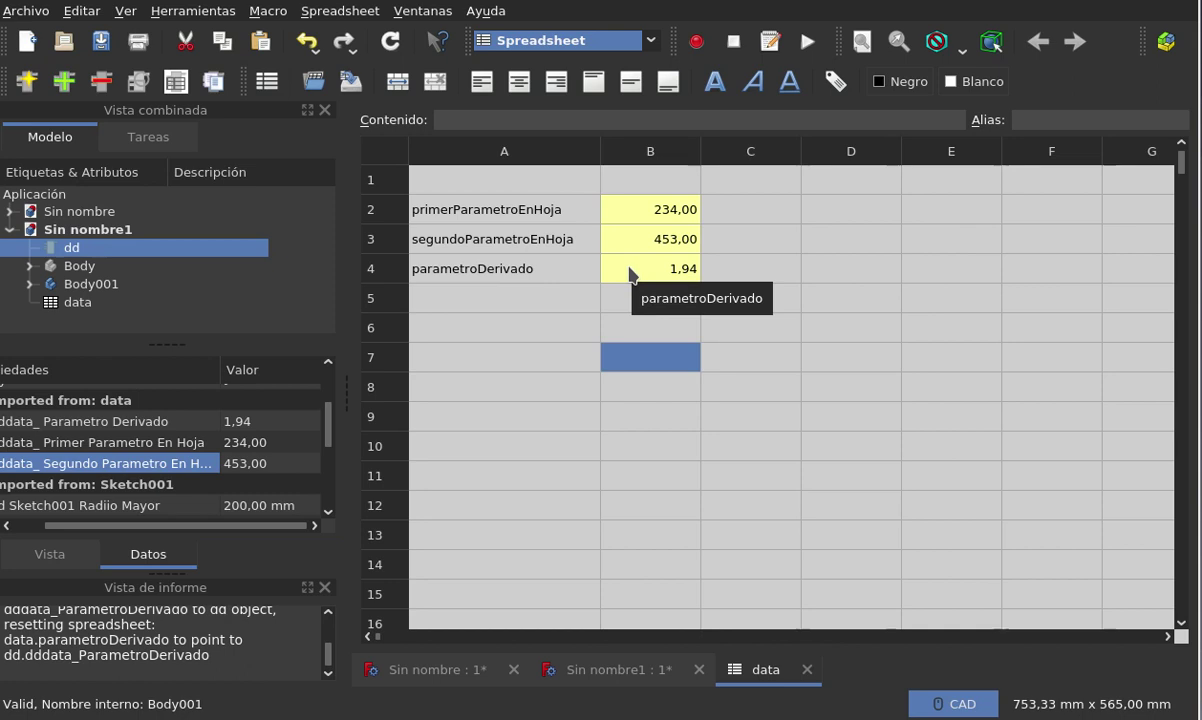
pyautogui.click(644, 216)
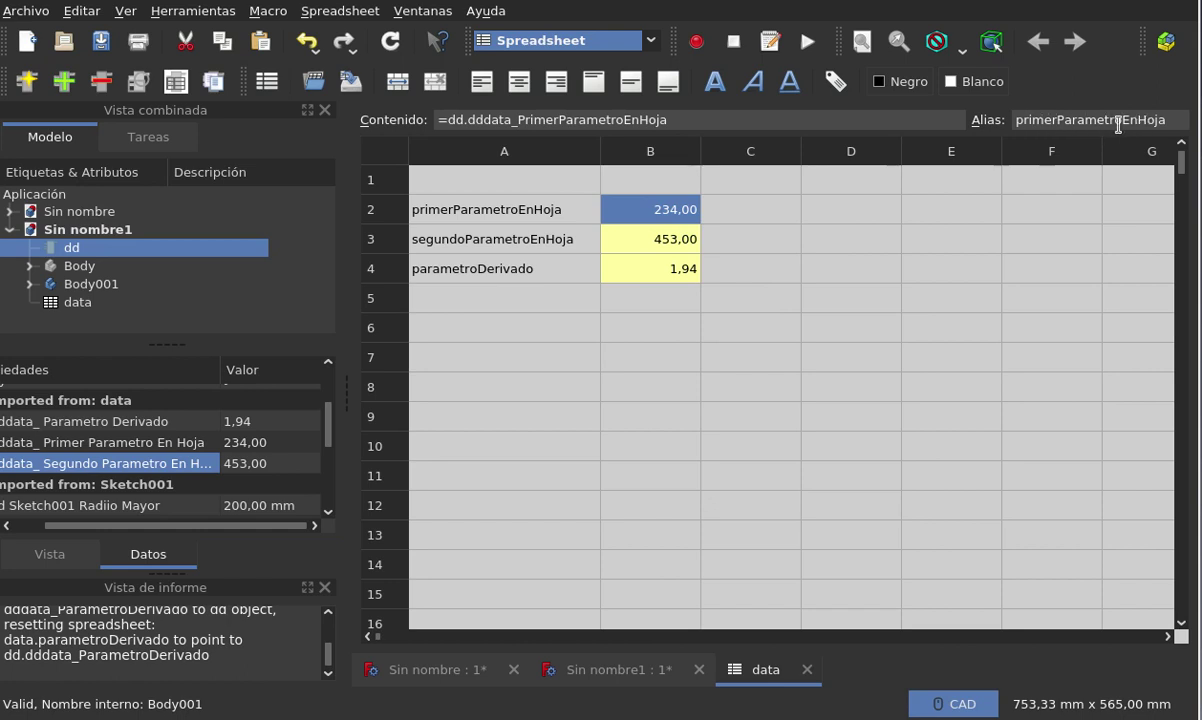
pyautogui.click(640, 244)
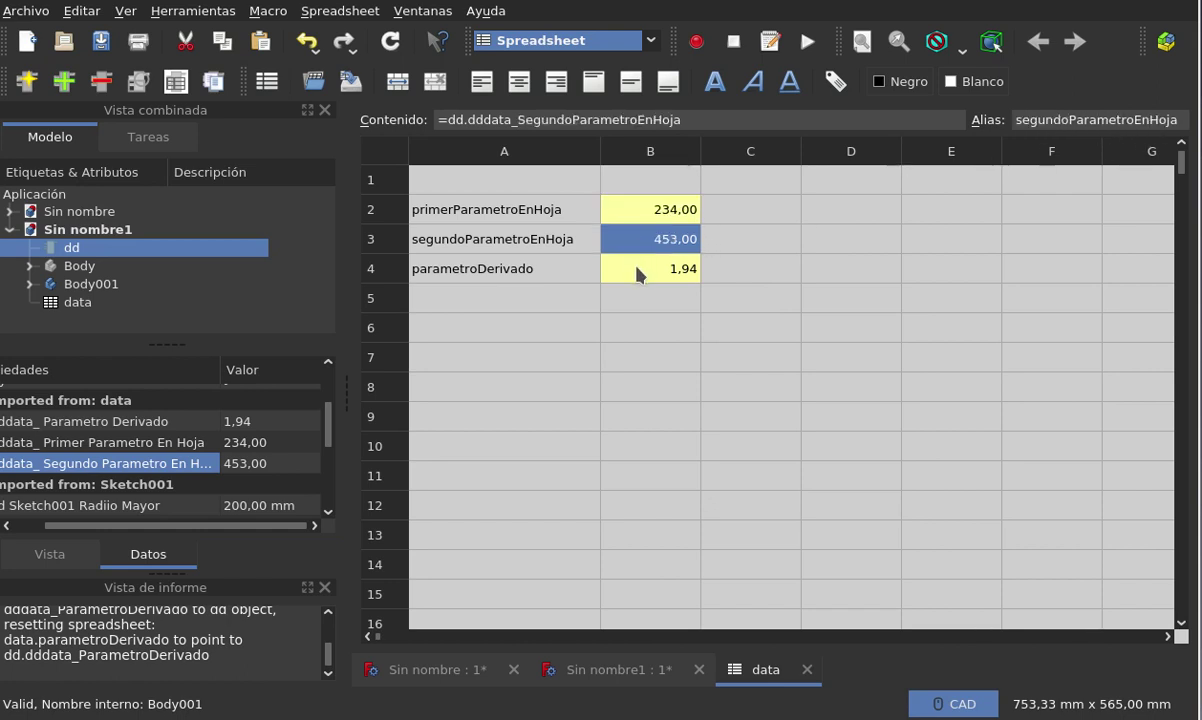
pyautogui.click(640, 273)
pyautogui.click(707, 294)
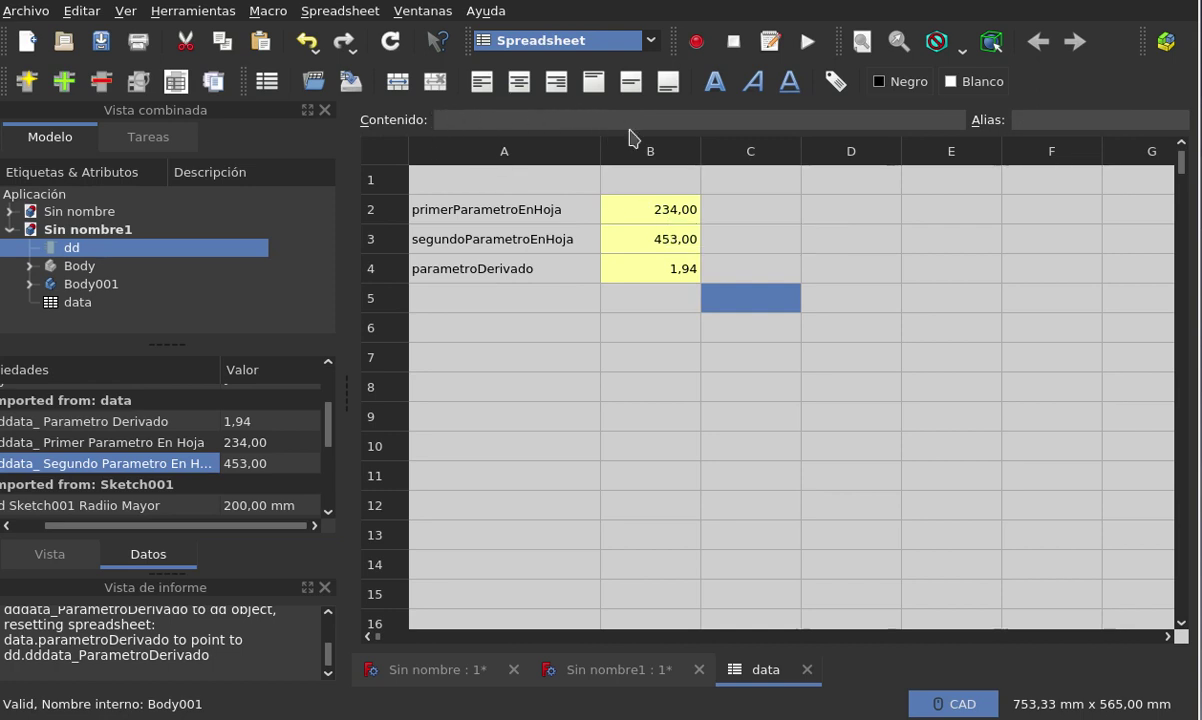
pyautogui.click(628, 203)
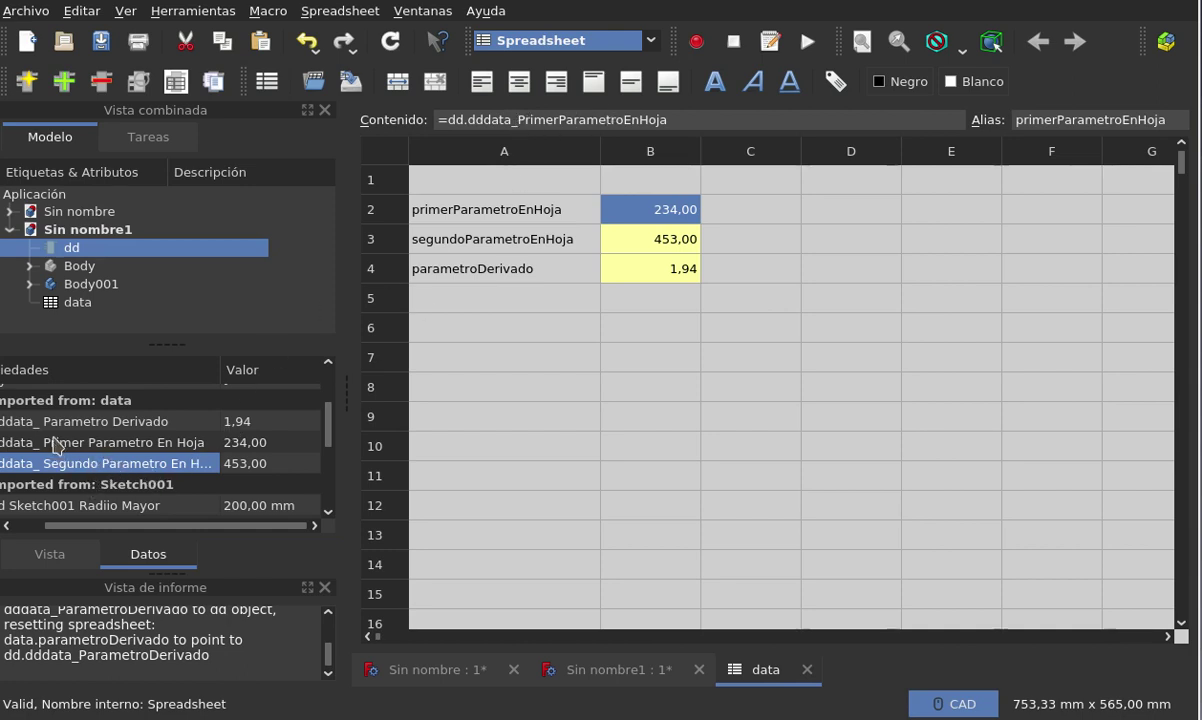
pyautogui.click(84, 448)
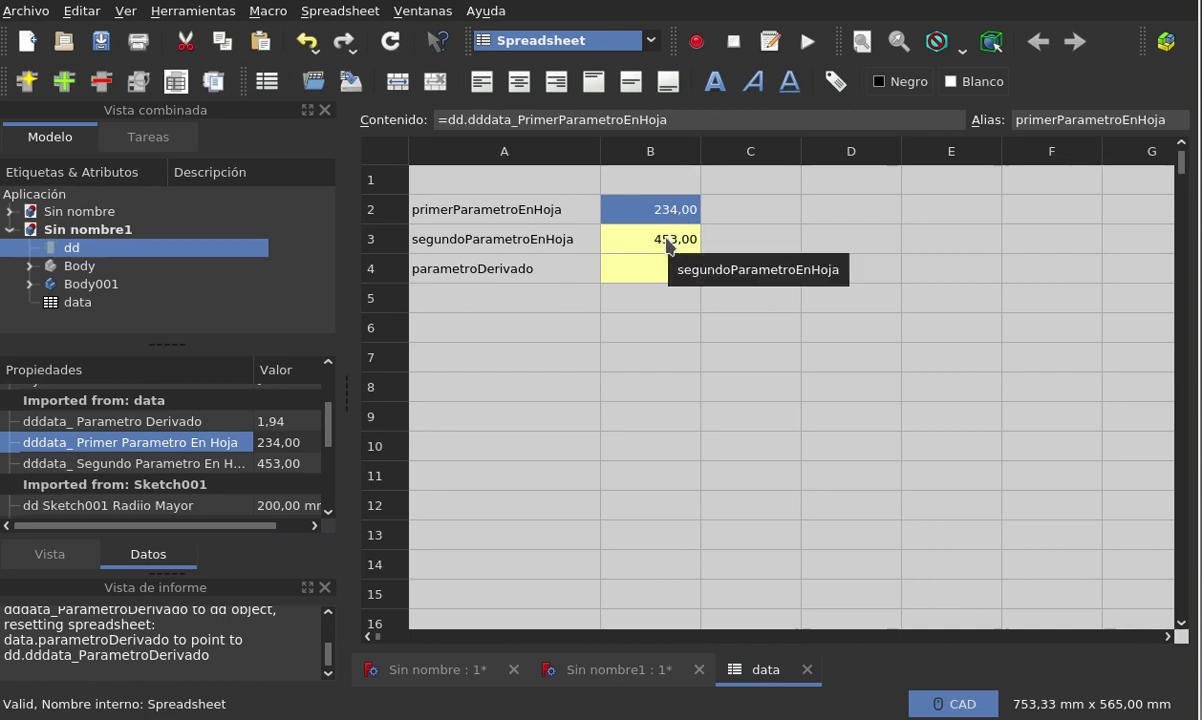
pyautogui.click(668, 244)
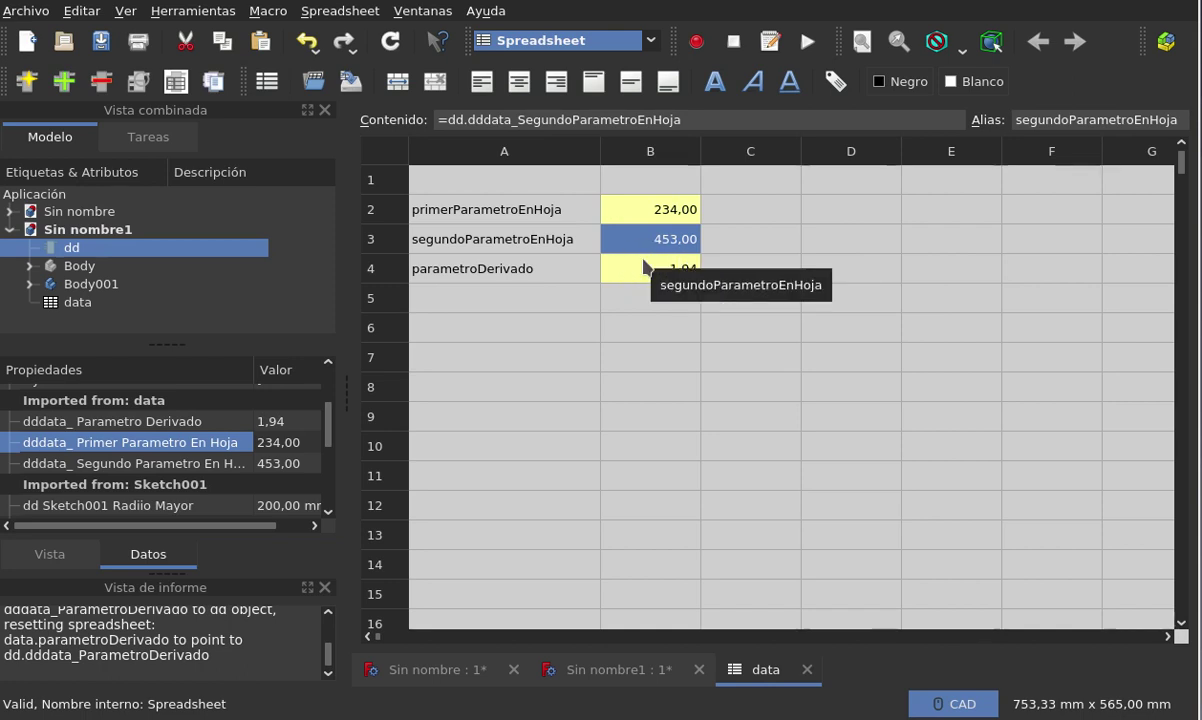
pyautogui.click(623, 300)
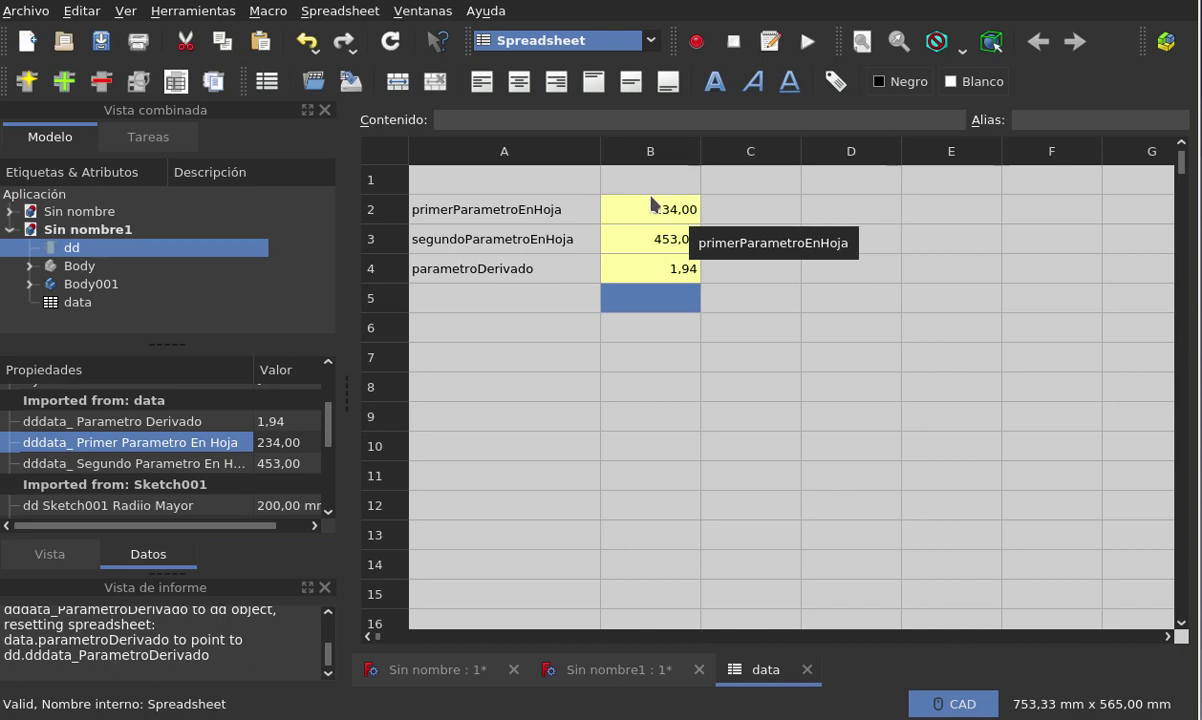
pyautogui.click(657, 272)
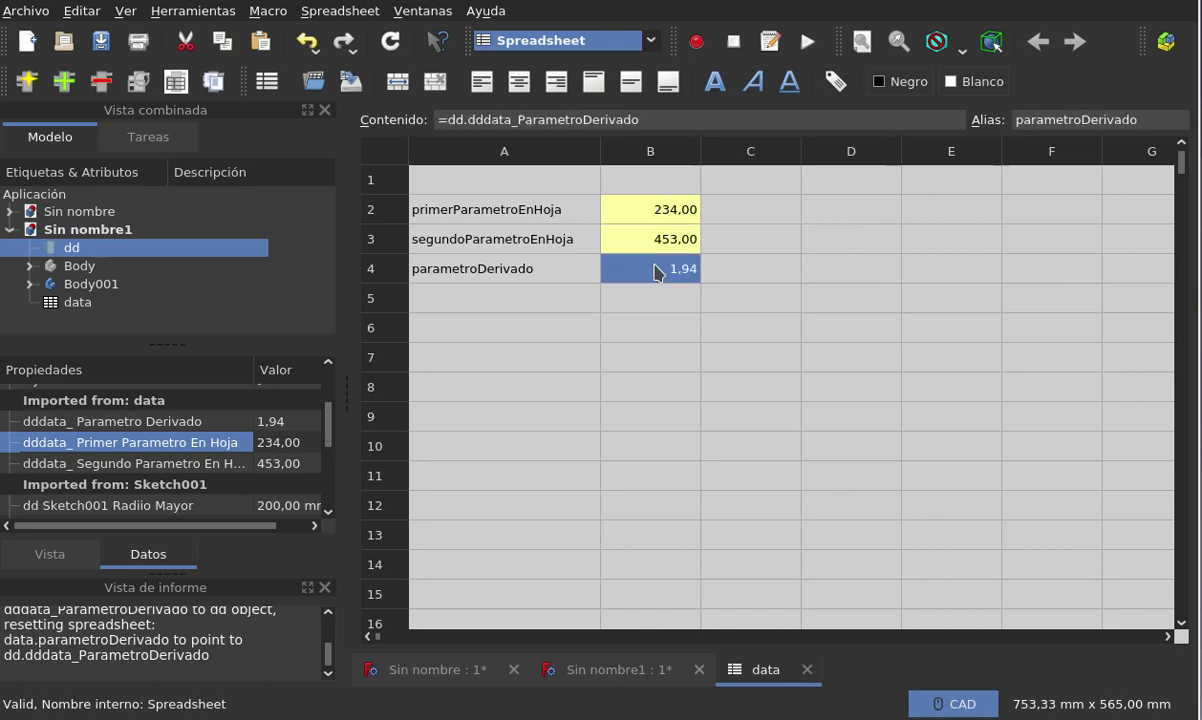